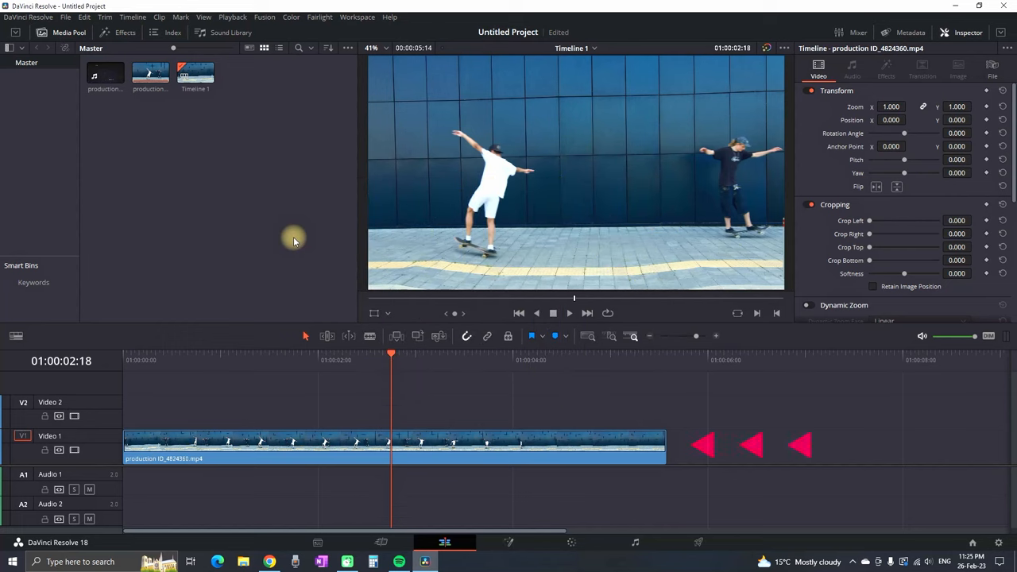
# Load the VHS overlay clip into the source viewer and stop its playback.
pyautogui.click(104, 75)
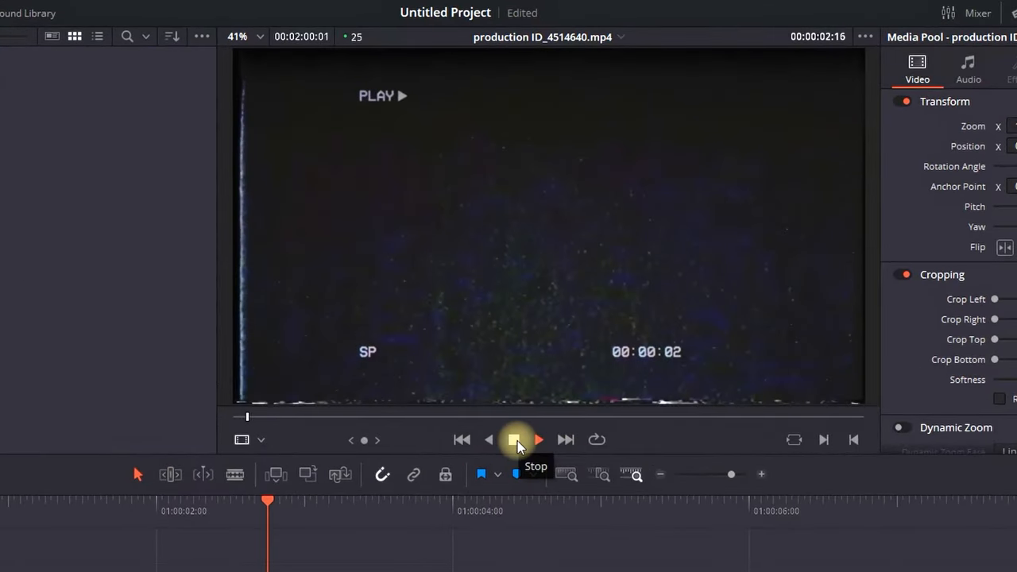
pyautogui.click(517, 441)
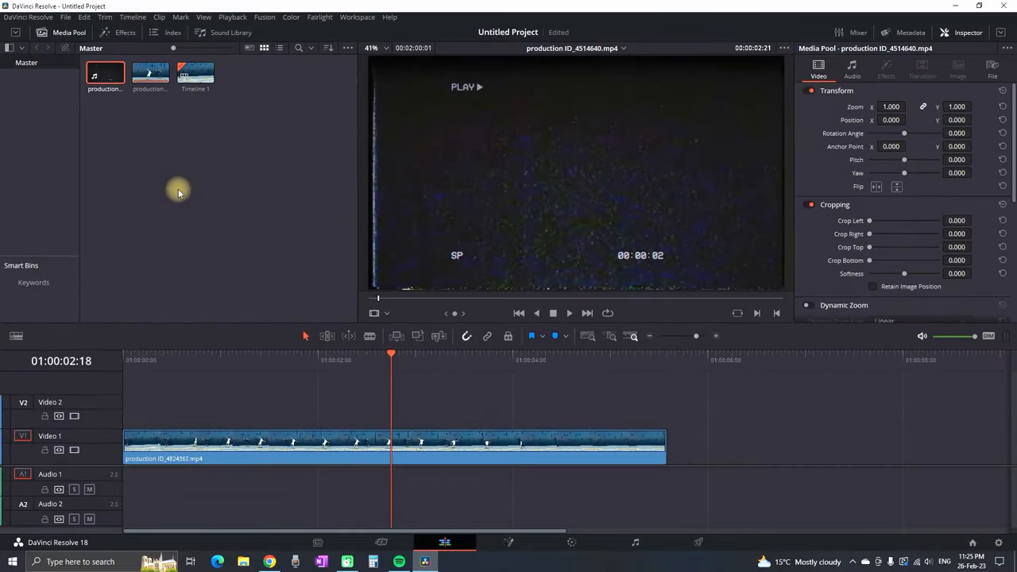
# Stack the VHS clip on V2 above the skate footage and delete its audio.
pyautogui.moveTo(104, 82)
pyautogui.mouseDown()
pyautogui.moveTo(308, 420)
pyautogui.moveTo(185, 423)
pyautogui.mouseUp()
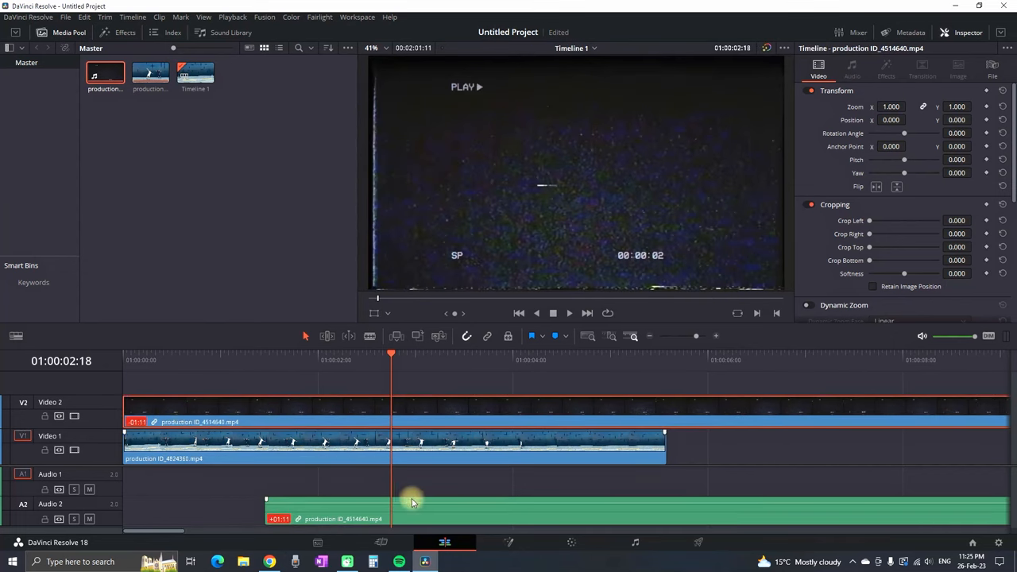
pyautogui.click(430, 516)
pyautogui.press('Delete')
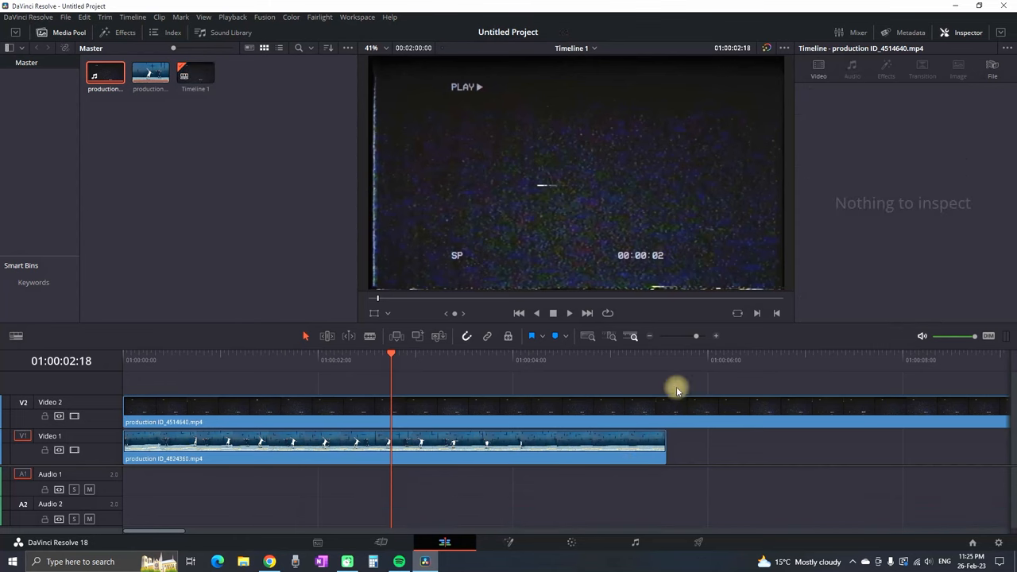
# Cut the VHS overlay at the footage's end (Ctrl+B) and remove the overhang.
pyautogui.click(669, 360)
pyautogui.click(689, 409)
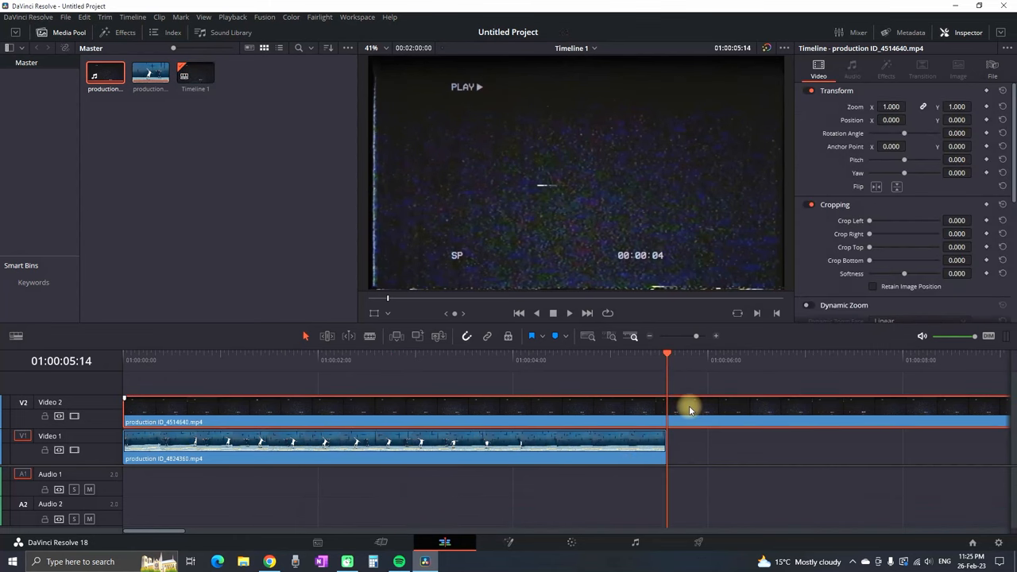
pyautogui.hotkey('ctrl', 'b')
pyautogui.press('Delete')
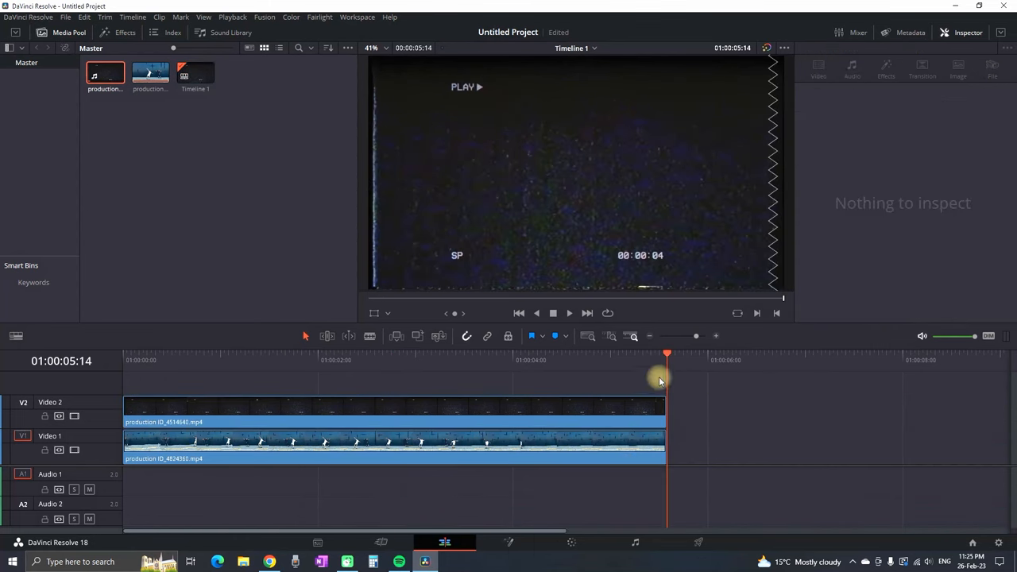
# Search Pexels videos for 'vhs' and download the 'A TV Screen' clip.
pyautogui.click(269, 562)
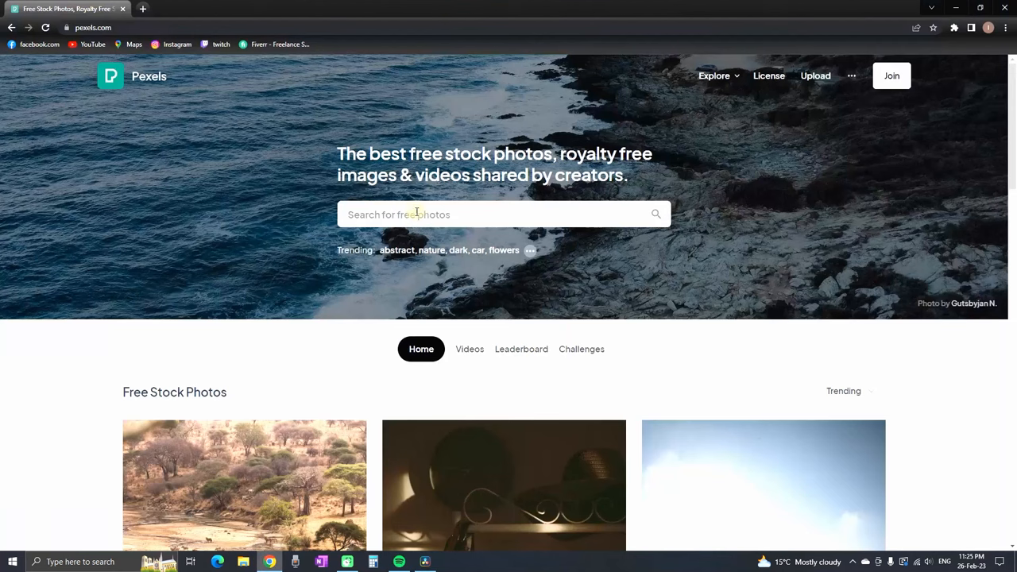
pyautogui.click(463, 213)
pyautogui.write('vhs')
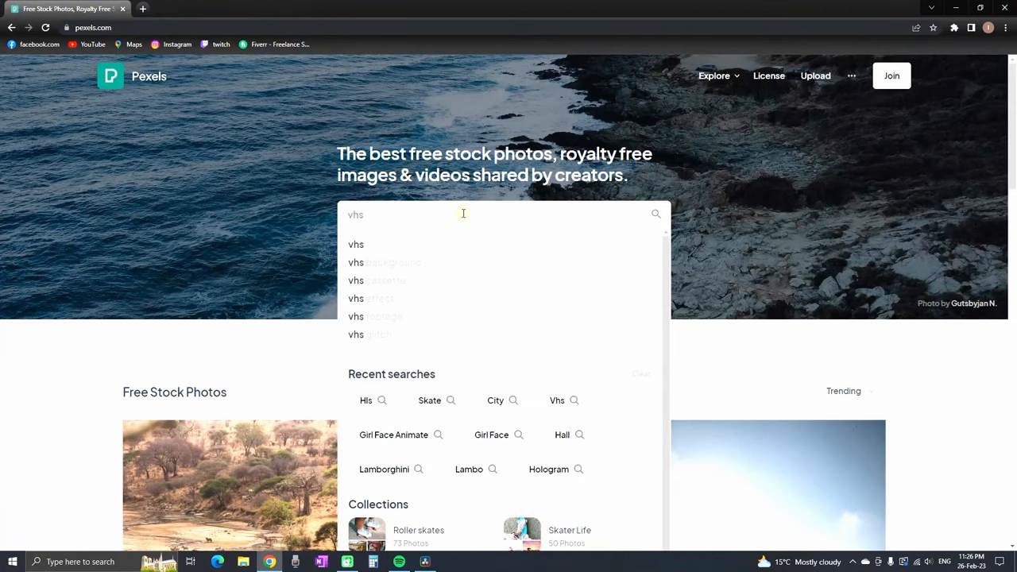
pyautogui.press('Return')
pyautogui.click(234, 238)
pyautogui.scroll(-5, 1005, 184)
pyautogui.scroll(3, 1004, 185)
pyautogui.click(278, 335)
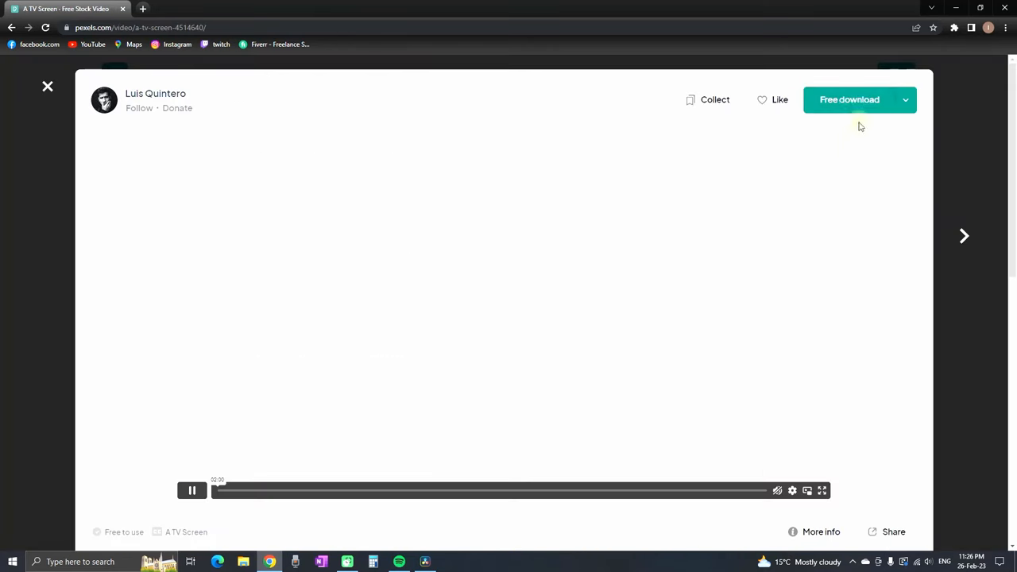
pyautogui.click(857, 109)
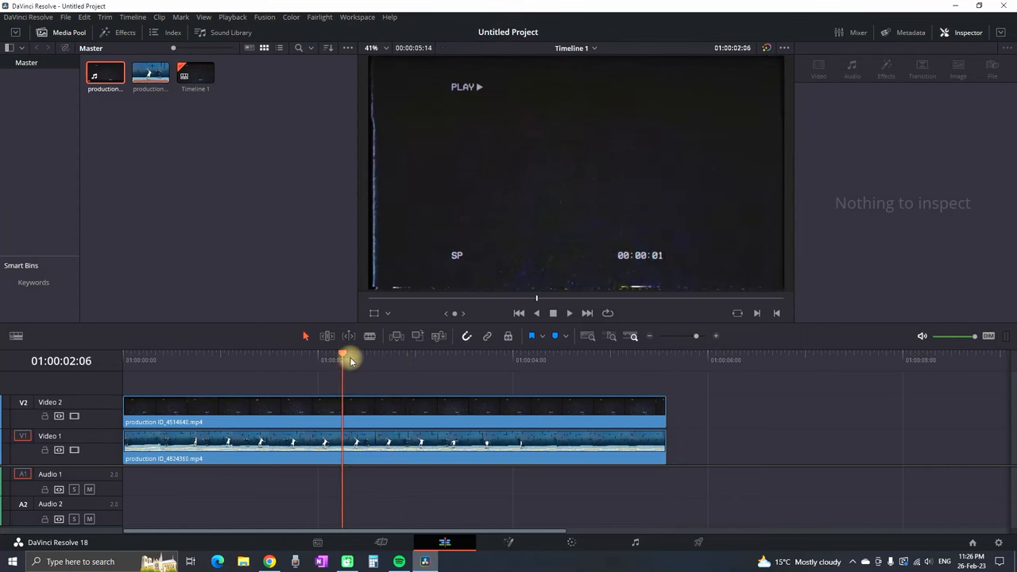
# Set the VHS overlay clip's Composite Mode to Screen in the Inspector.
pyautogui.moveTo(394, 362); pyautogui.dragTo(410, 358)
pyautogui.click(426, 415)
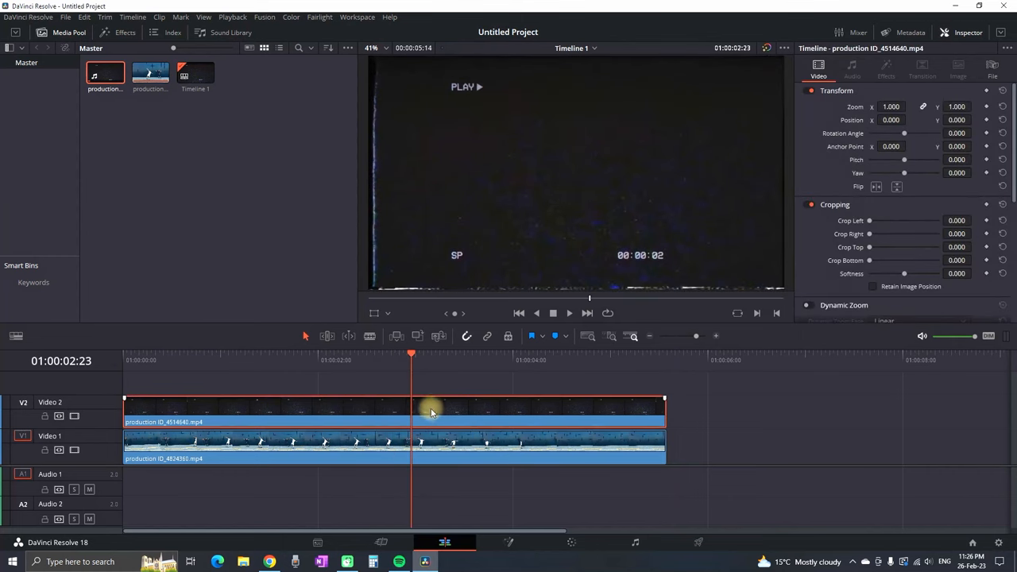
pyautogui.scroll(-4, 969, 227)
pyautogui.click(927, 241)
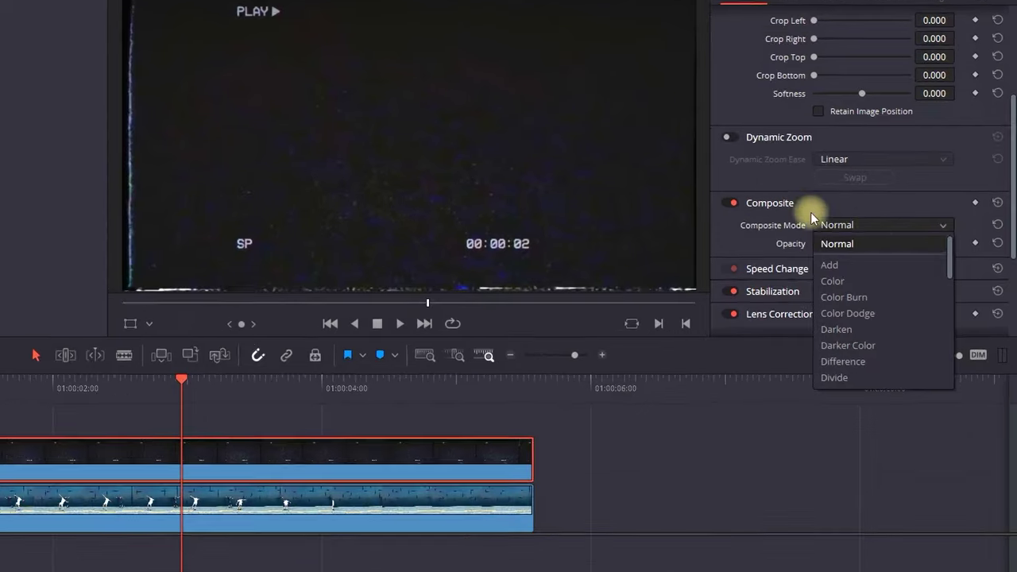
pyautogui.scroll(-5, 918, 262)
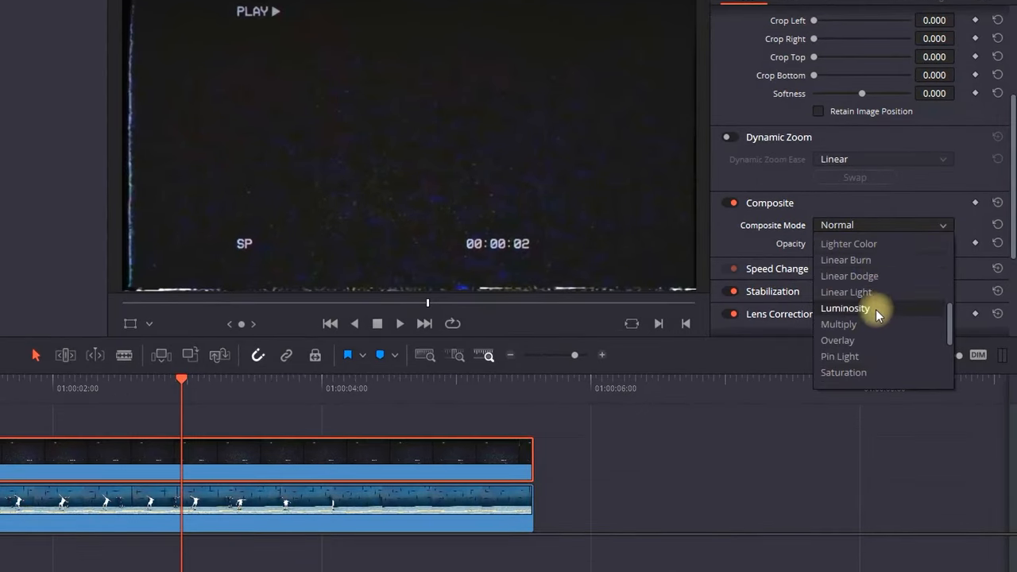
pyautogui.scroll(-3, 875, 310)
pyautogui.scroll(-3, 876, 314)
pyautogui.click(855, 297)
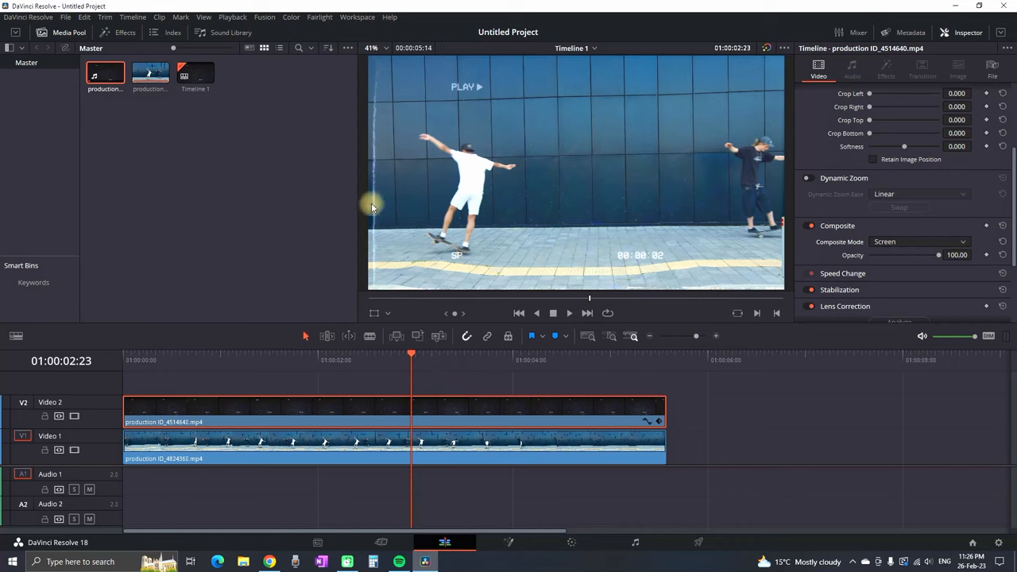
pyautogui.scroll(3, 906, 189)
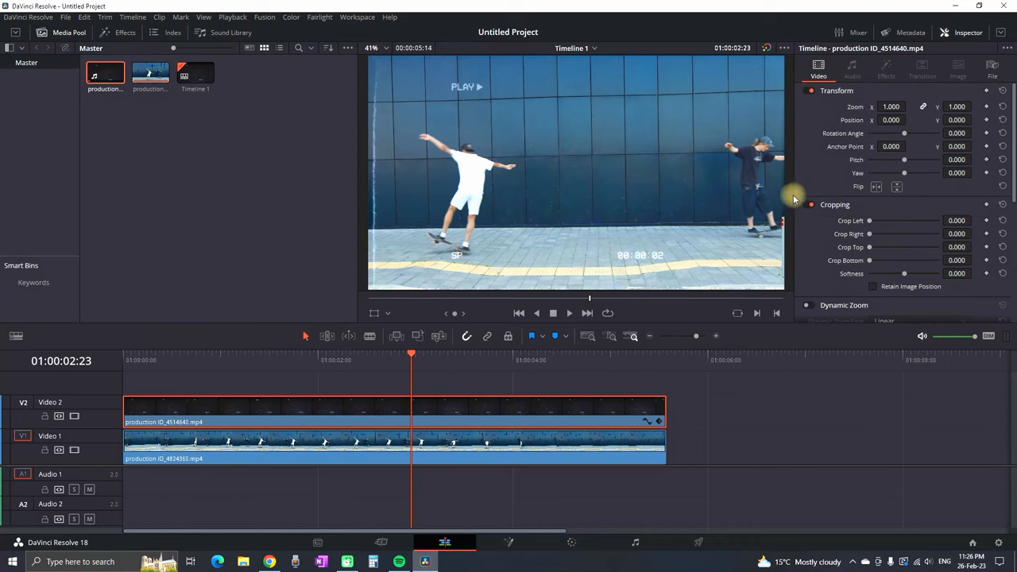
# Raise the overlay's Zoom to 1.060 and play back the blended result.
pyautogui.moveTo(890, 106); pyautogui.dragTo(924, 106)
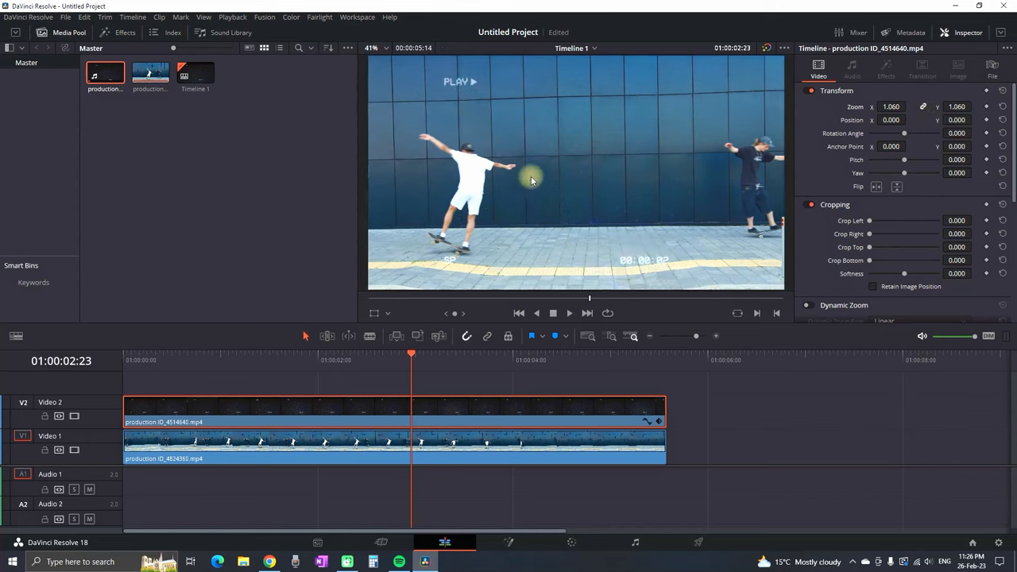
pyautogui.click(365, 361)
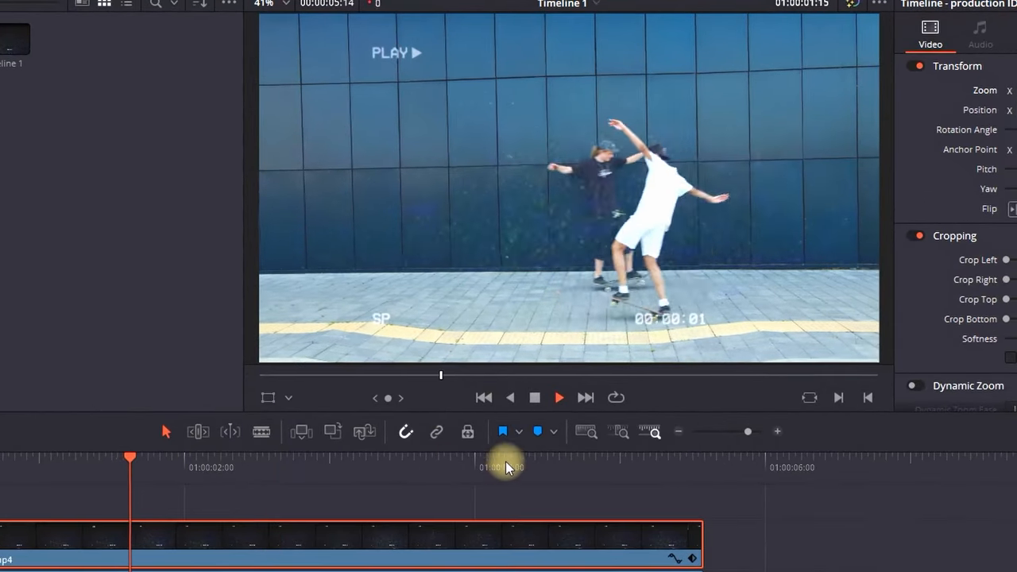
pyautogui.press('space')
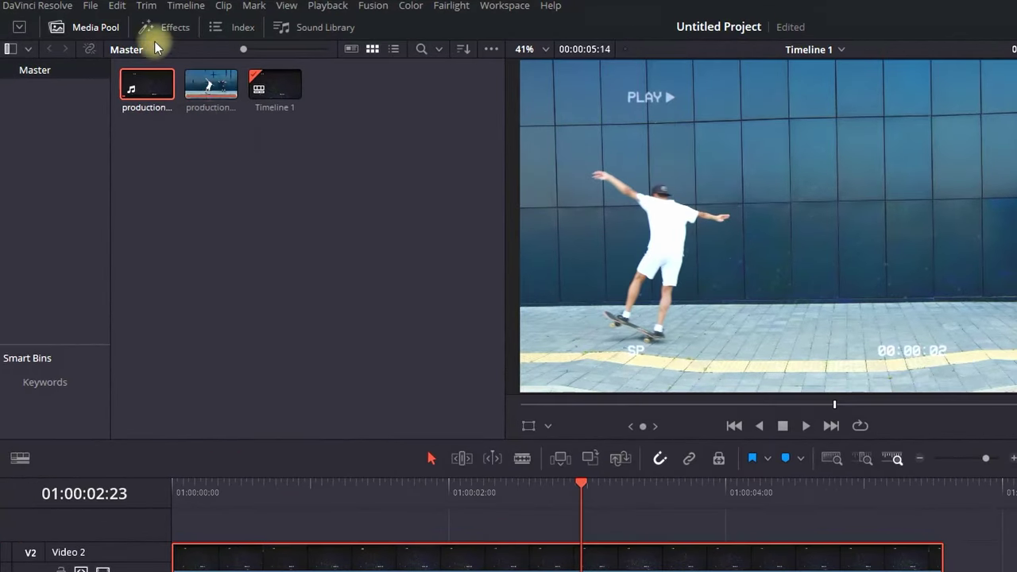
# Apply the Scanlines Open FX effect to the VHS overlay clip.
pyautogui.click(149, 30)
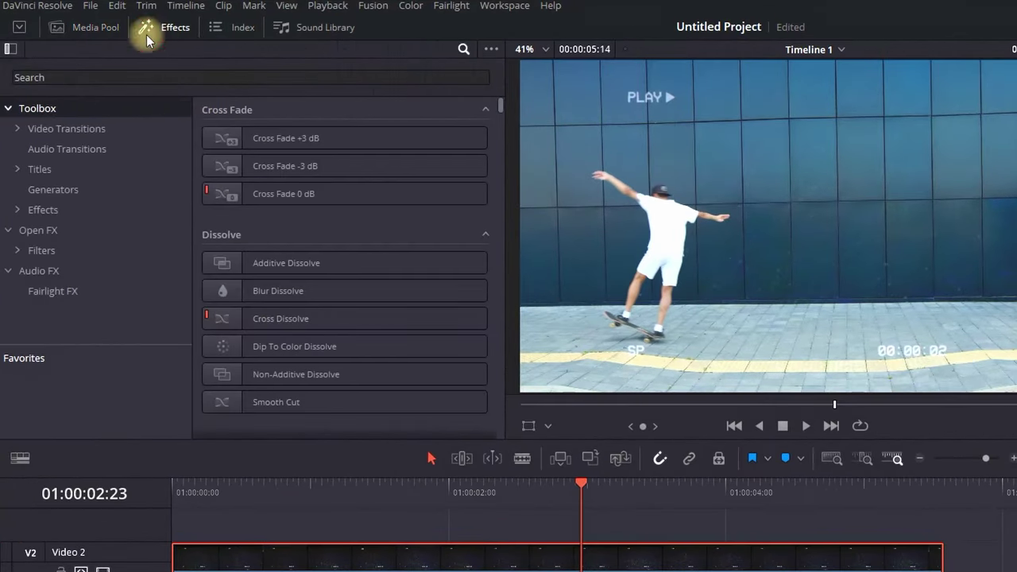
pyautogui.click(54, 230)
pyautogui.click(182, 76)
pyautogui.write('sca')
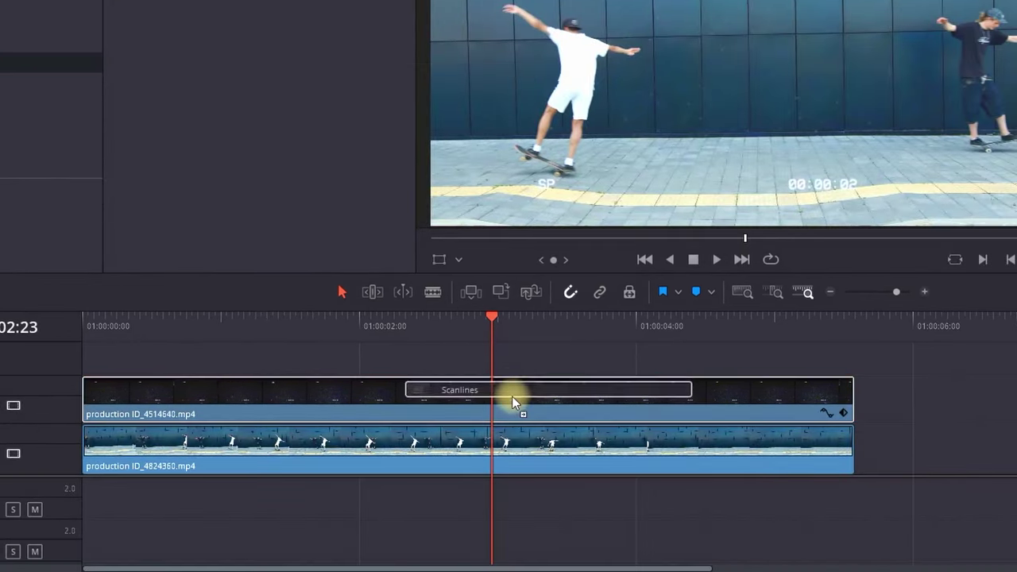
pyautogui.moveTo(301, 136); pyautogui.dragTo(511, 396)
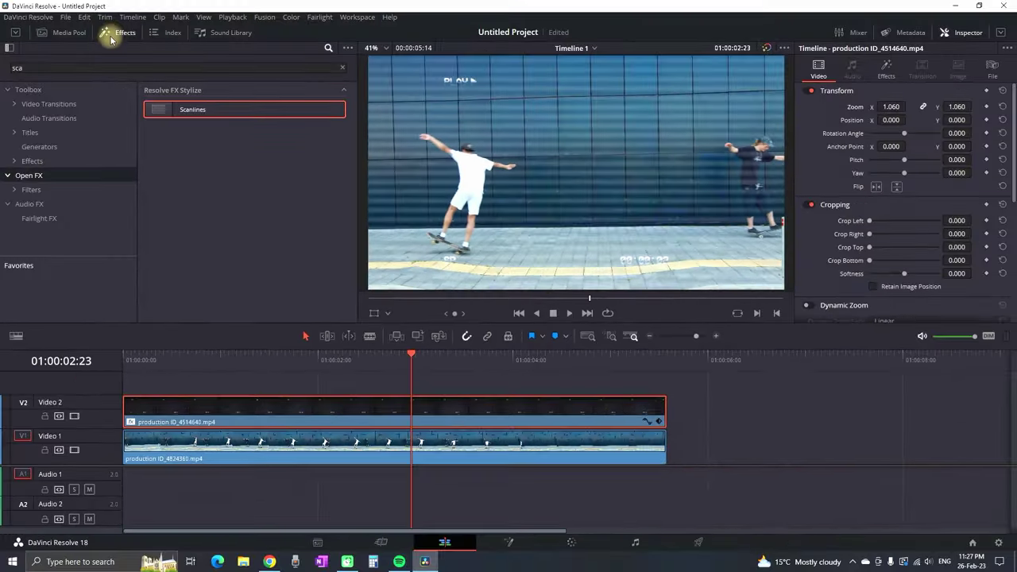
pyautogui.click(120, 32)
# Play the scanline-covered footage from about two seconds in, then stop.
pyautogui.click(326, 361)
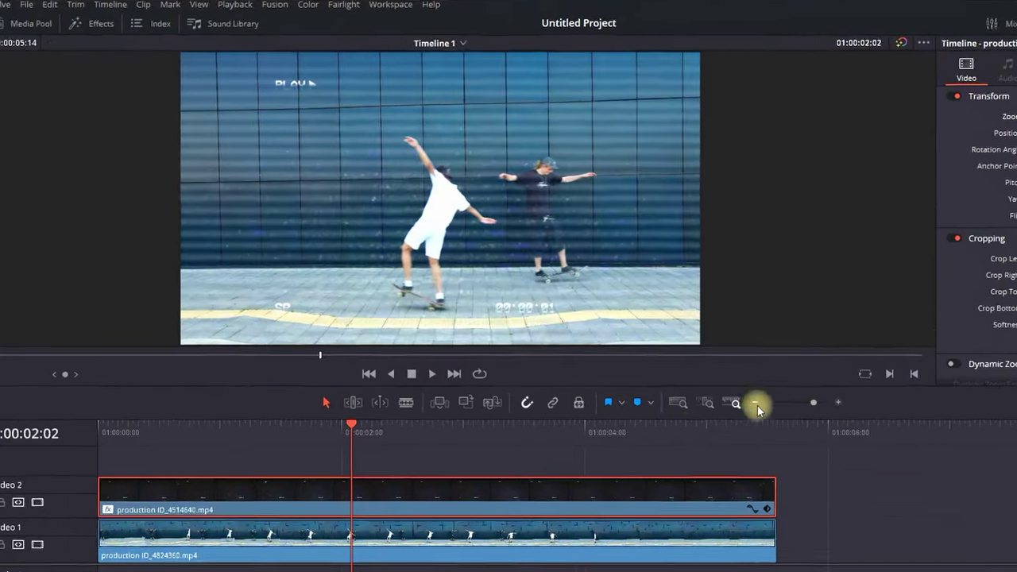
pyautogui.press('space')
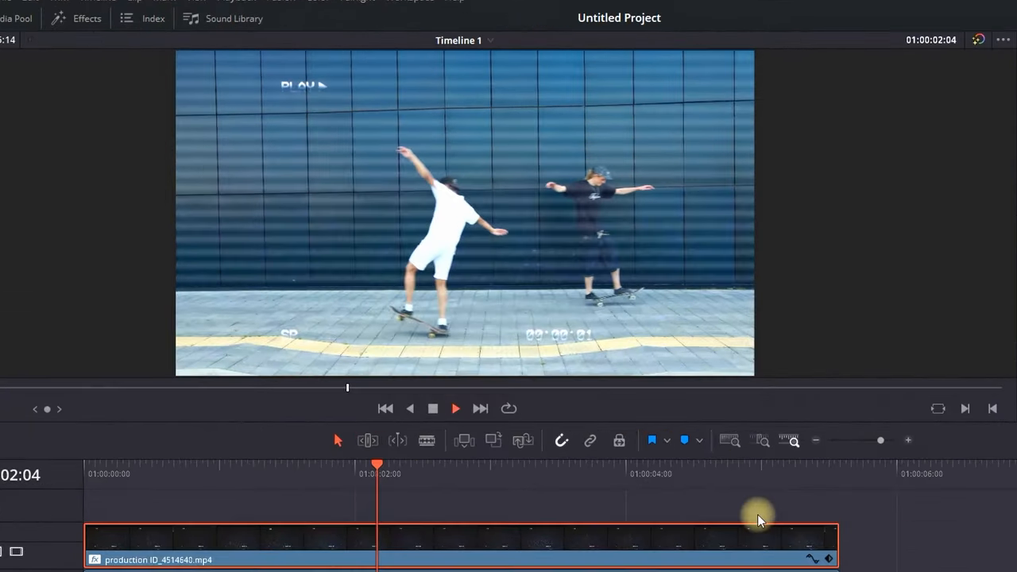
pyautogui.press('space')
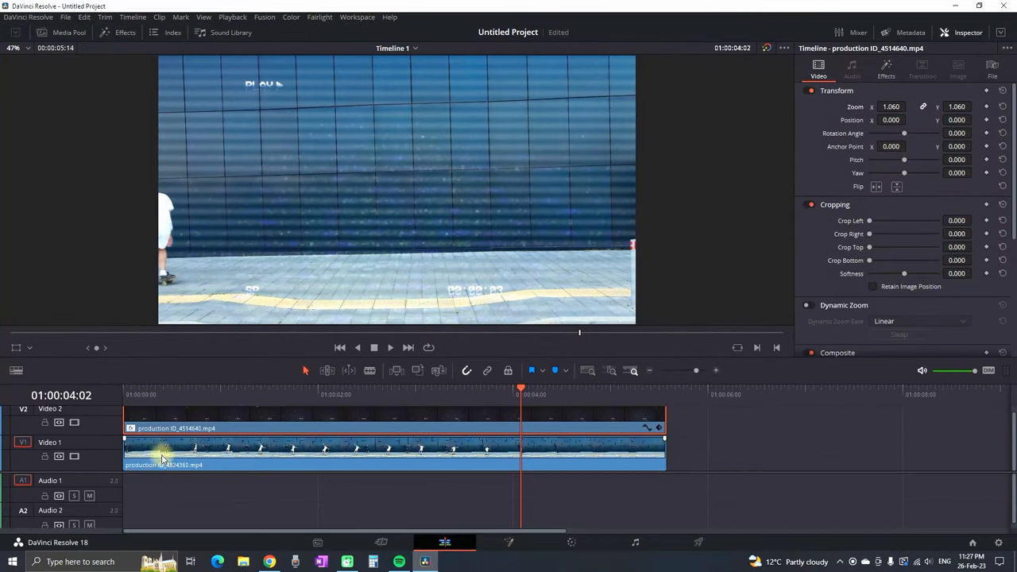
pyautogui.scroll(1, 108, 478)
pyautogui.scroll(1, 108, 477)
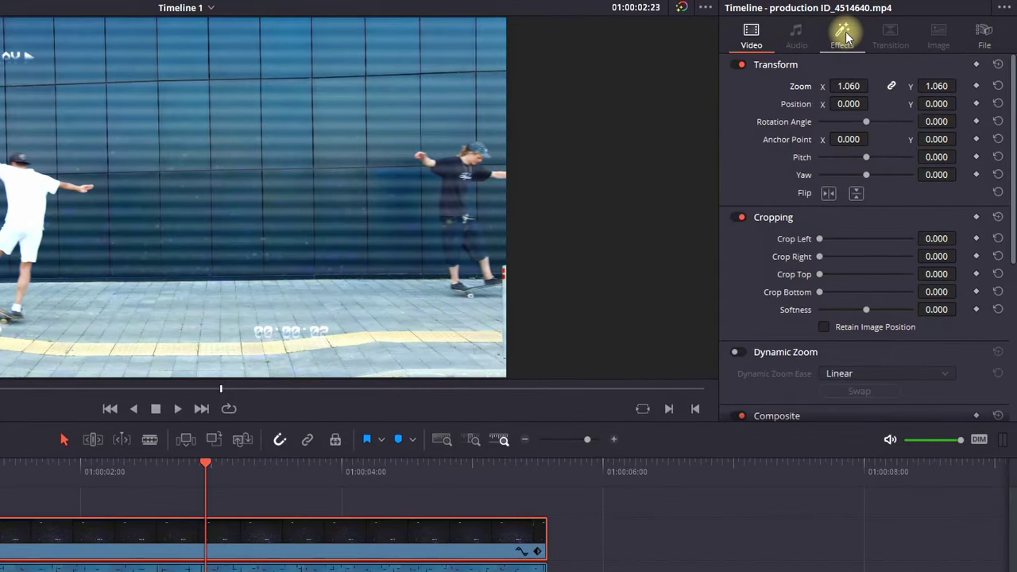
# Increase Scanlines Line Frequency and Sharpness and add colour offsets near 0.5.
pyautogui.click(844, 38)
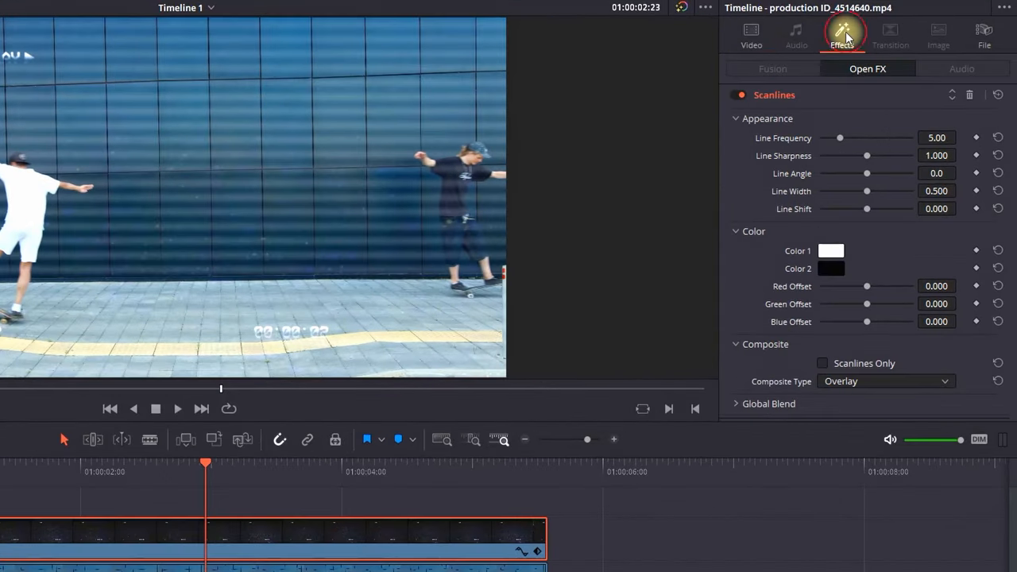
pyautogui.moveTo(841, 138); pyautogui.dragTo(854, 137)
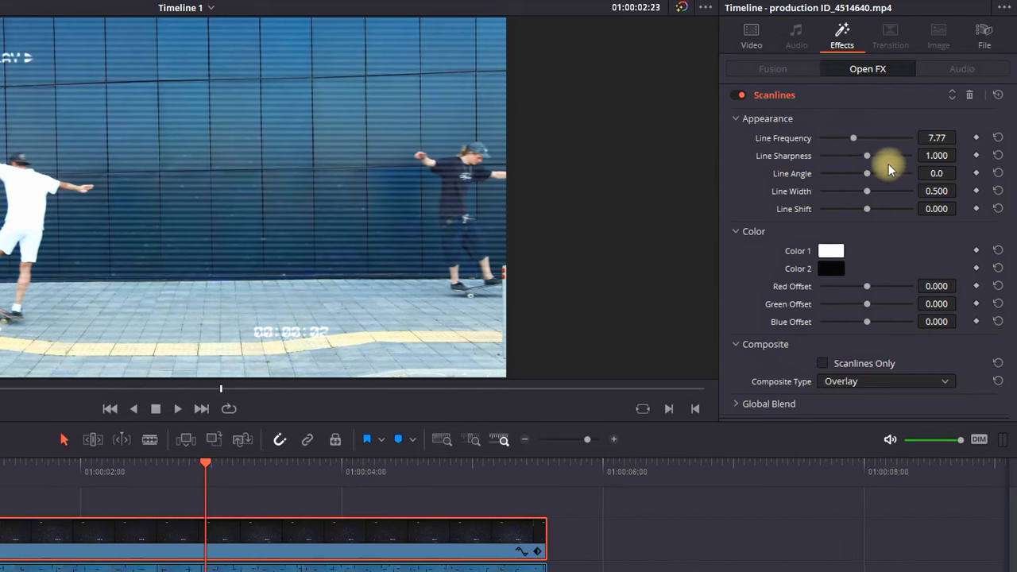
pyautogui.moveTo(868, 157)
pyautogui.mouseDown()
pyautogui.moveTo(880, 155)
pyautogui.moveTo(872, 159)
pyautogui.mouseUp()
pyautogui.moveTo(868, 286)
pyautogui.mouseDown()
pyautogui.moveTo(880, 286)
pyautogui.moveTo(869, 305)
pyautogui.moveTo(892, 301)
pyautogui.moveTo(889, 323)
pyautogui.mouseUp()
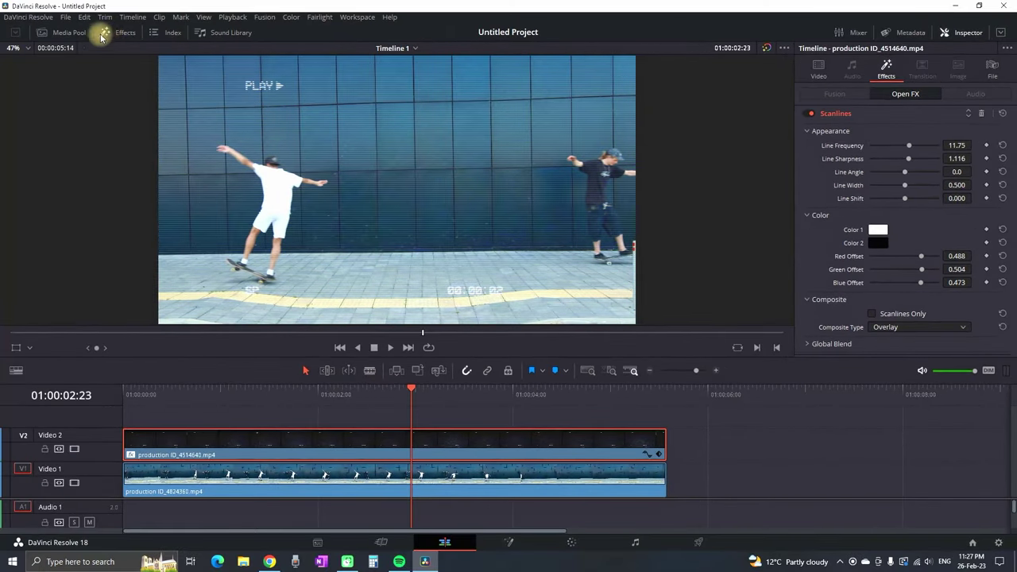
pyautogui.click(106, 34)
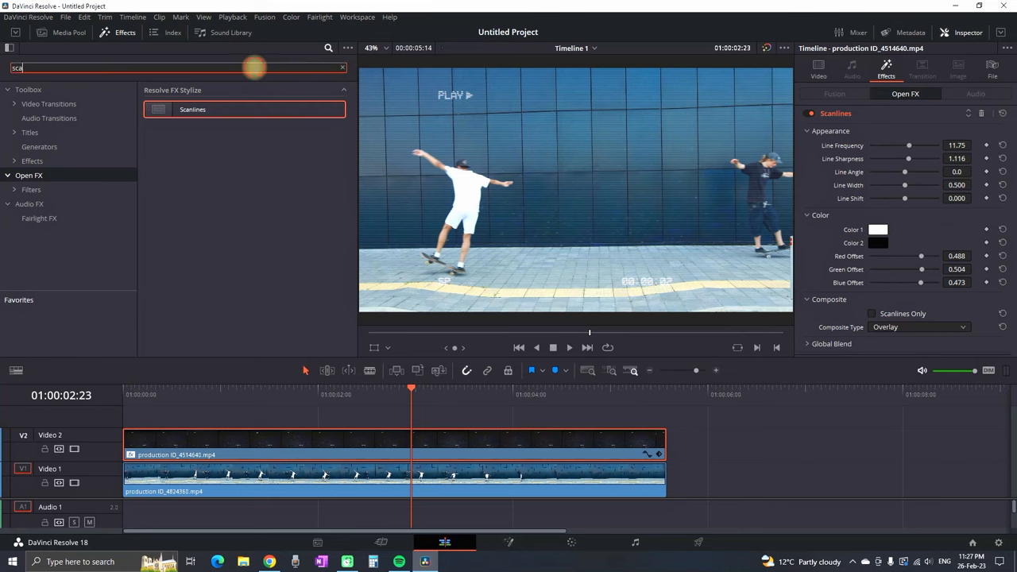
# Apply JPEG Damage to the Video 1 clip and raise its Quality to 70.1.
pyautogui.press('BackSpace')
pyautogui.press('BackSpace')
pyautogui.press('BackSpace')
pyautogui.write('jpeg')
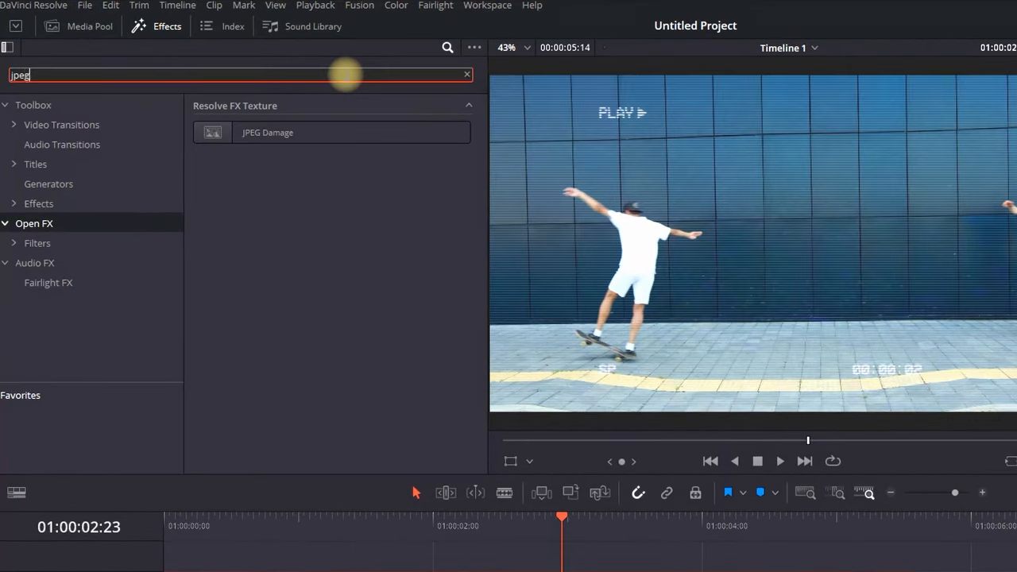
pyautogui.moveTo(318, 143); pyautogui.dragTo(453, 447)
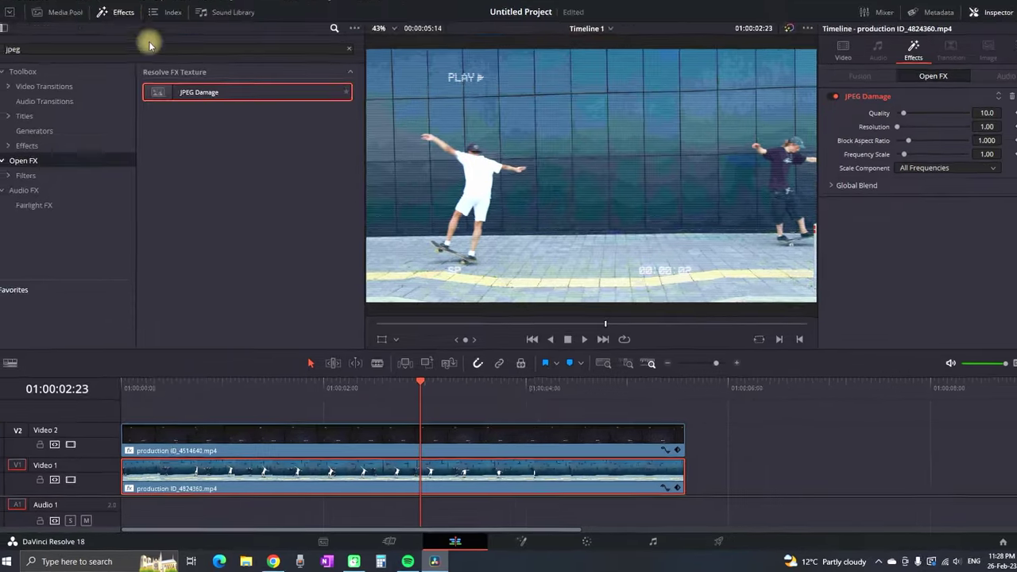
pyautogui.click(119, 12)
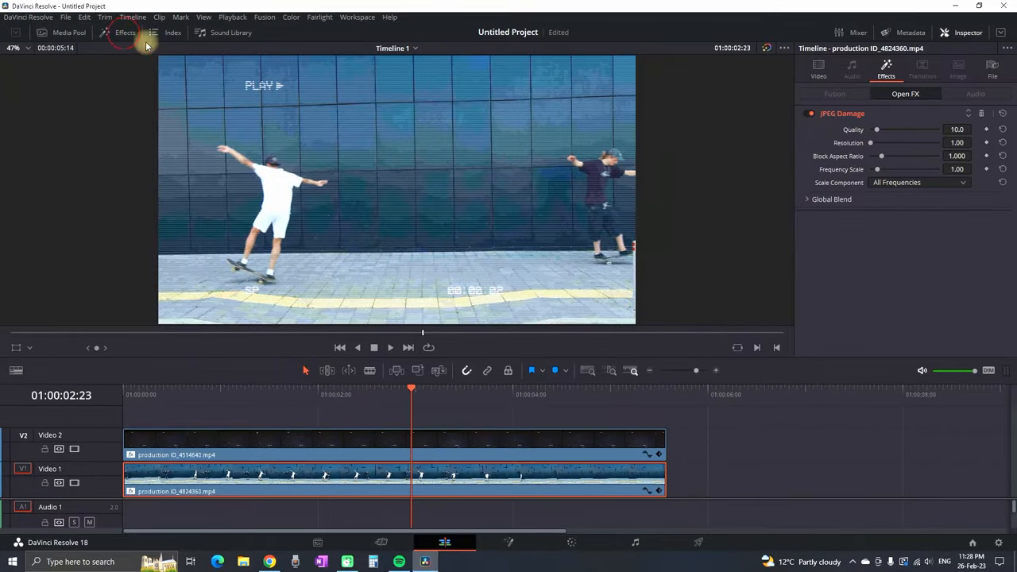
pyautogui.click(738, 454)
pyautogui.click(596, 485)
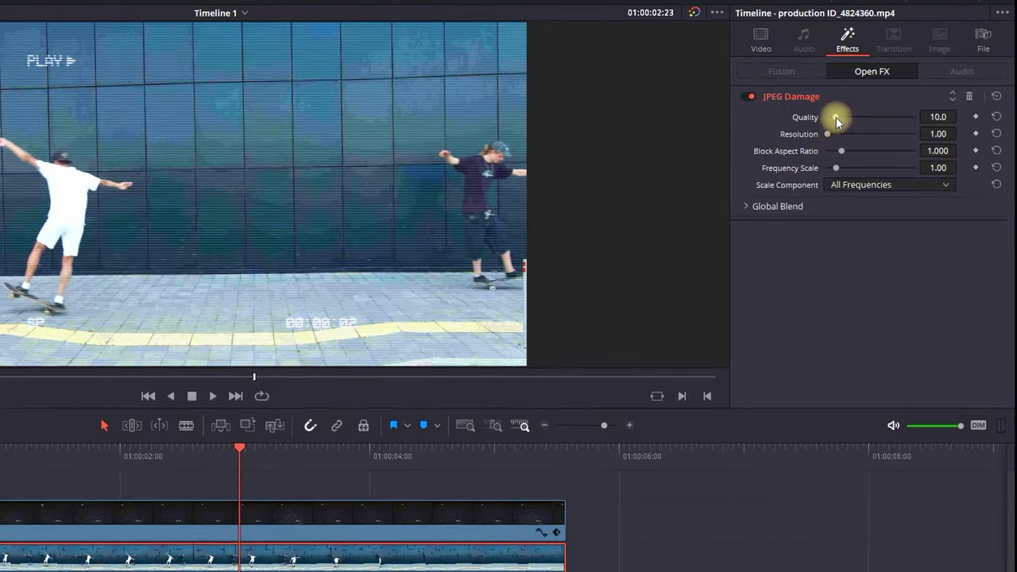
pyautogui.moveTo(886, 134)
pyautogui.mouseDown()
pyautogui.moveTo(864, 117)
pyautogui.moveTo(883, 119)
pyautogui.mouseUp()
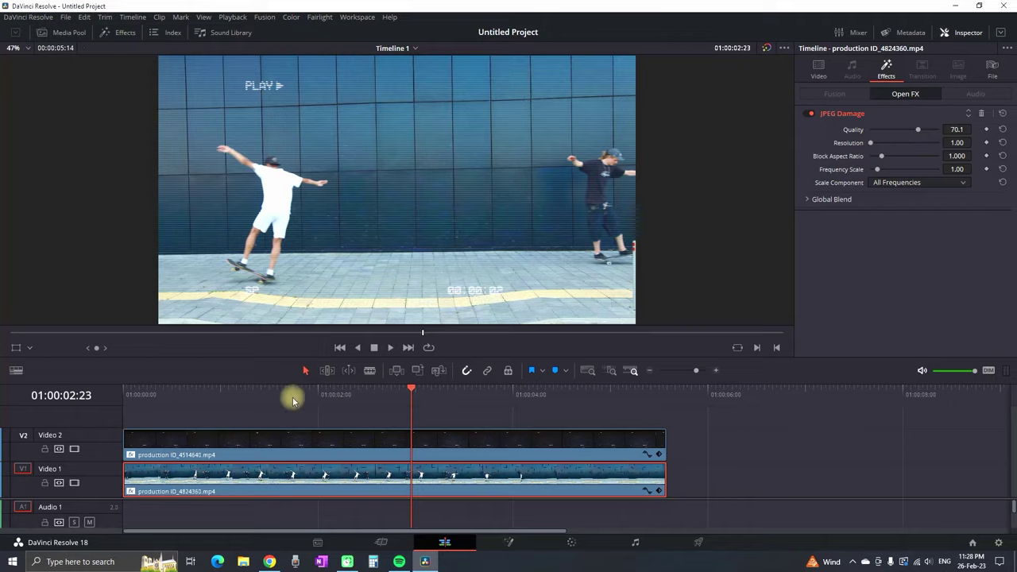
# Play back the footage from earlier to check the damage effect.
pyautogui.click(278, 394)
pyautogui.press('space')
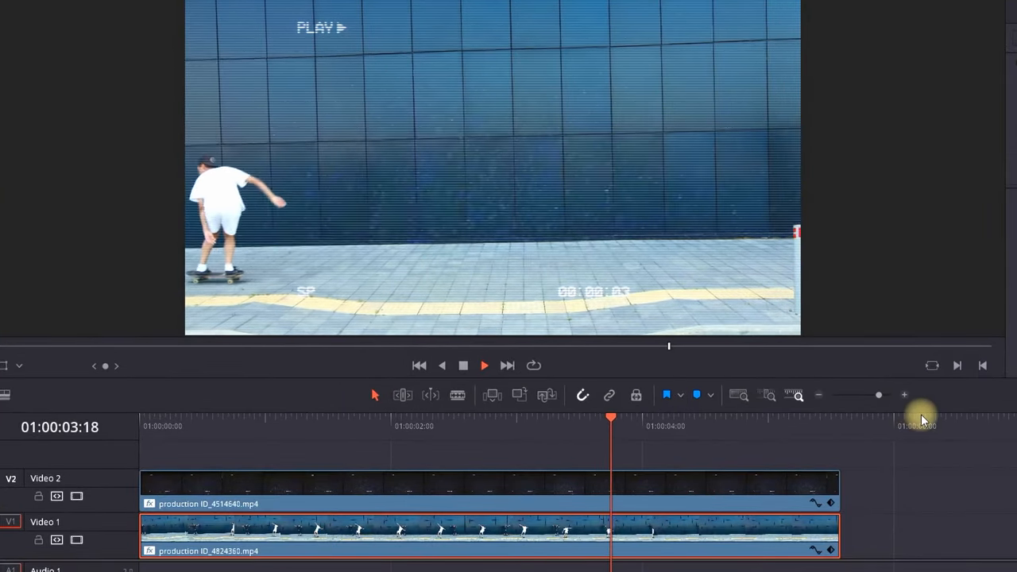
pyautogui.press('space')
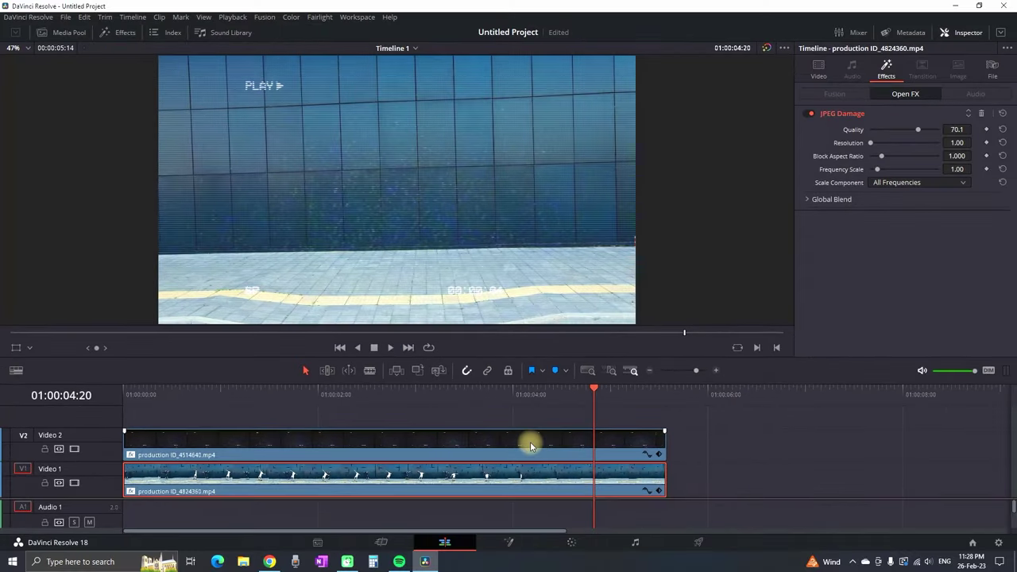
# Select both clips and start a New Compound Clip from them.
pyautogui.click(530, 442)
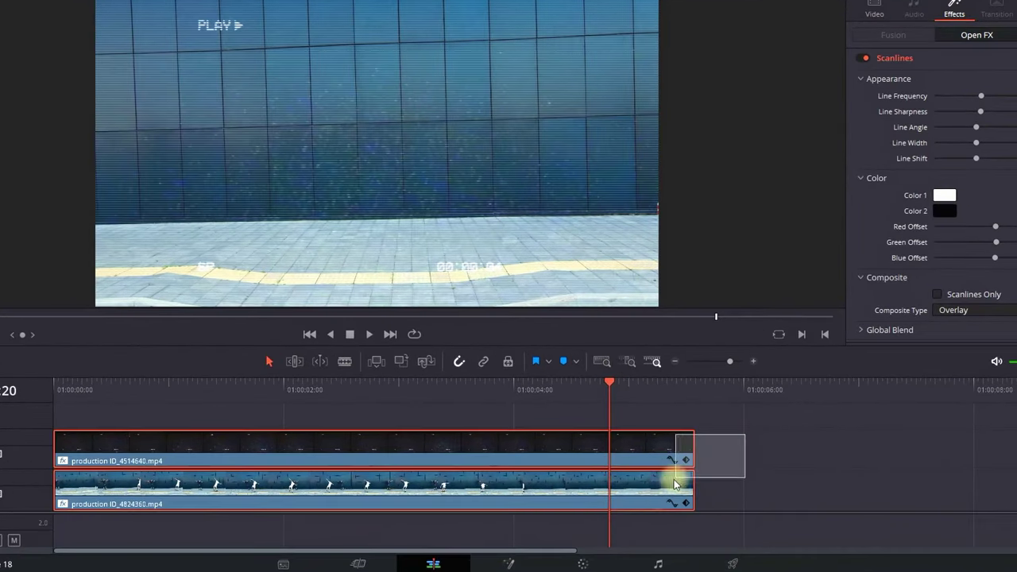
pyautogui.moveTo(707, 435); pyautogui.dragTo(635, 484)
pyautogui.rightClick(638, 447)
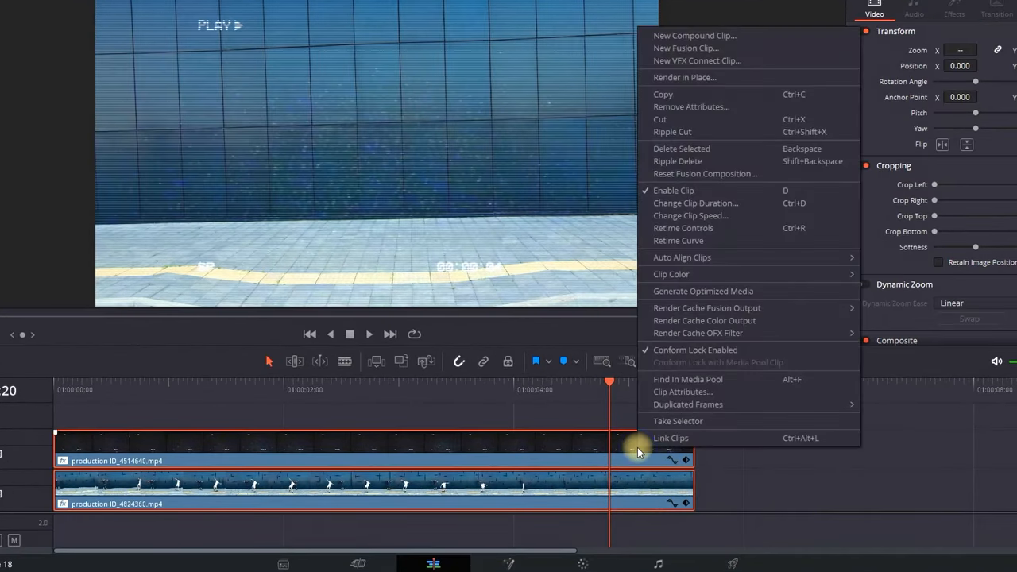
pyautogui.click(702, 37)
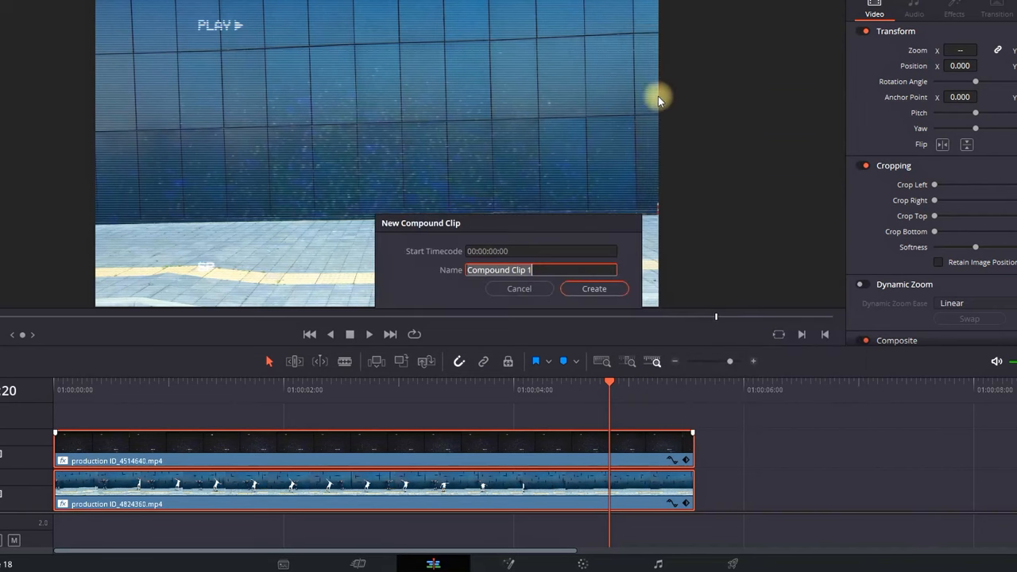
# Create Compound Clip 1 and set Crop Top and Crop Bottom to 100.
pyautogui.click(591, 289)
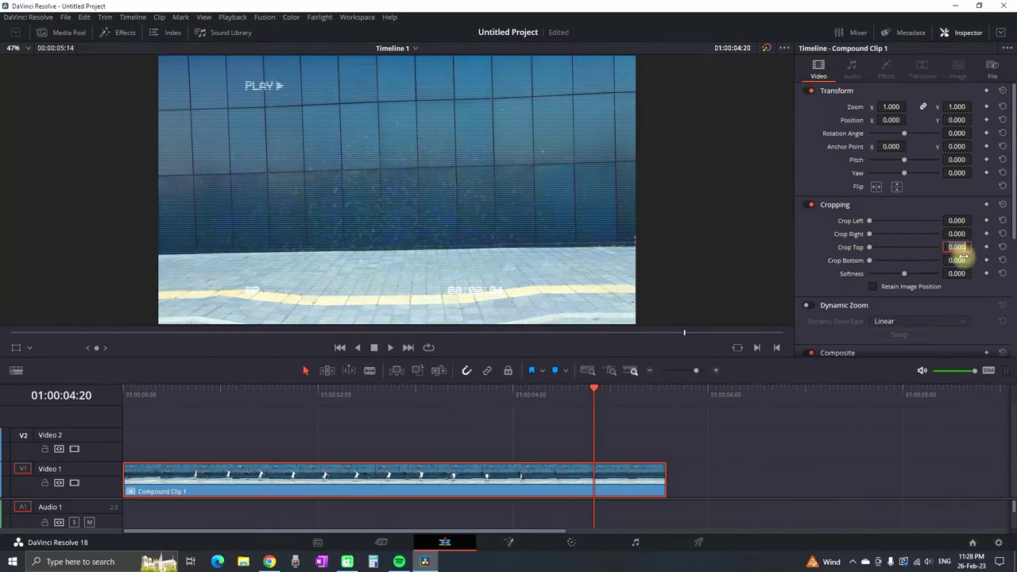
pyautogui.write('100')
pyautogui.press('Return')
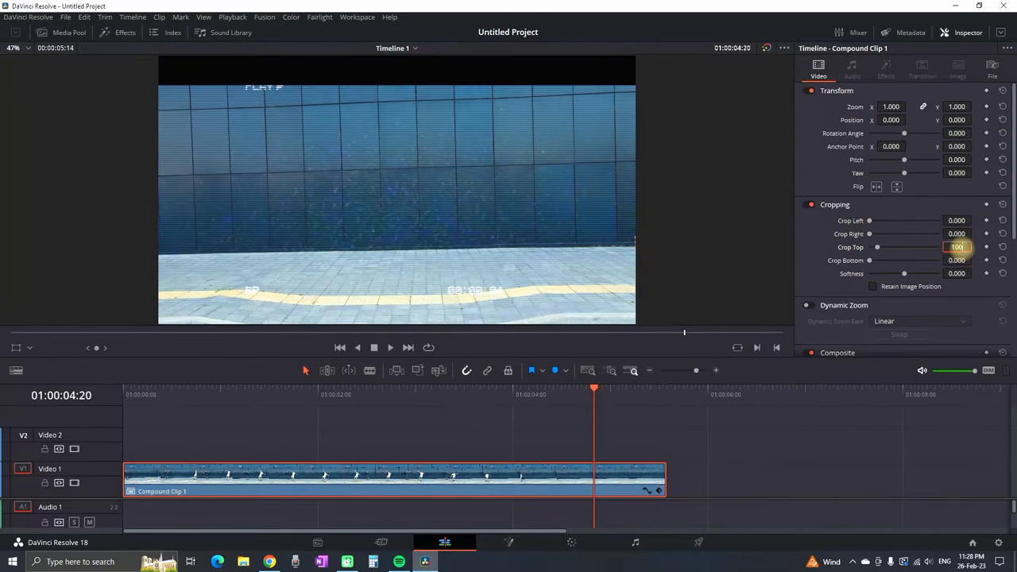
pyautogui.click(956, 260)
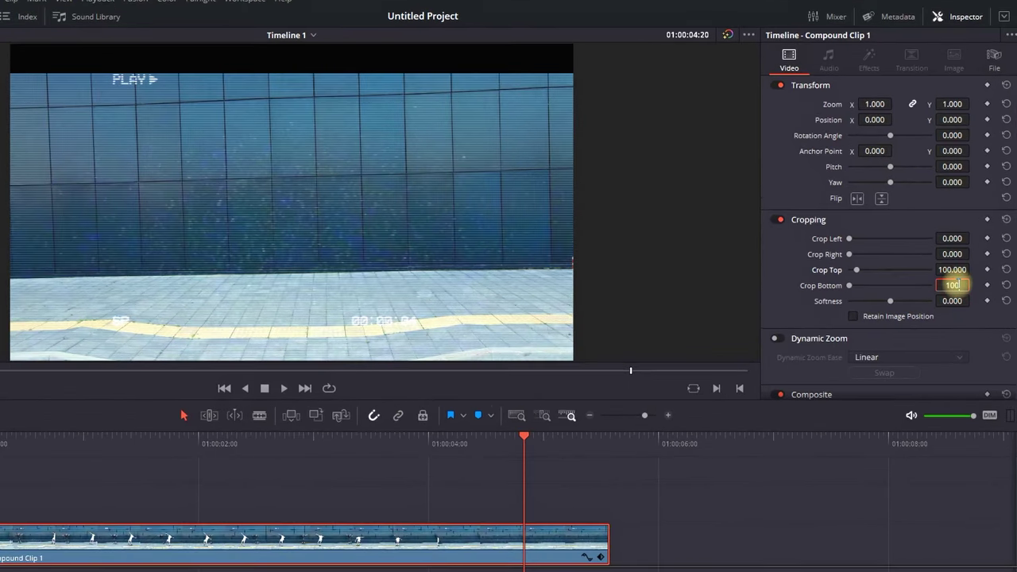
pyautogui.write('100')
pyautogui.press('Return')
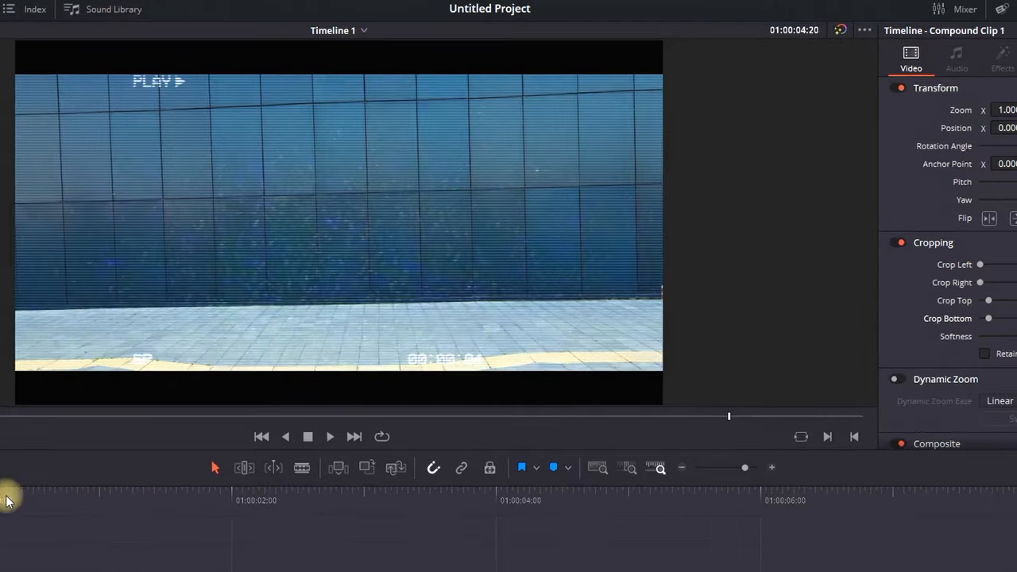
# Play the letterboxed compound clip from its first frame.
pyautogui.press('Home')
pyautogui.press('space')
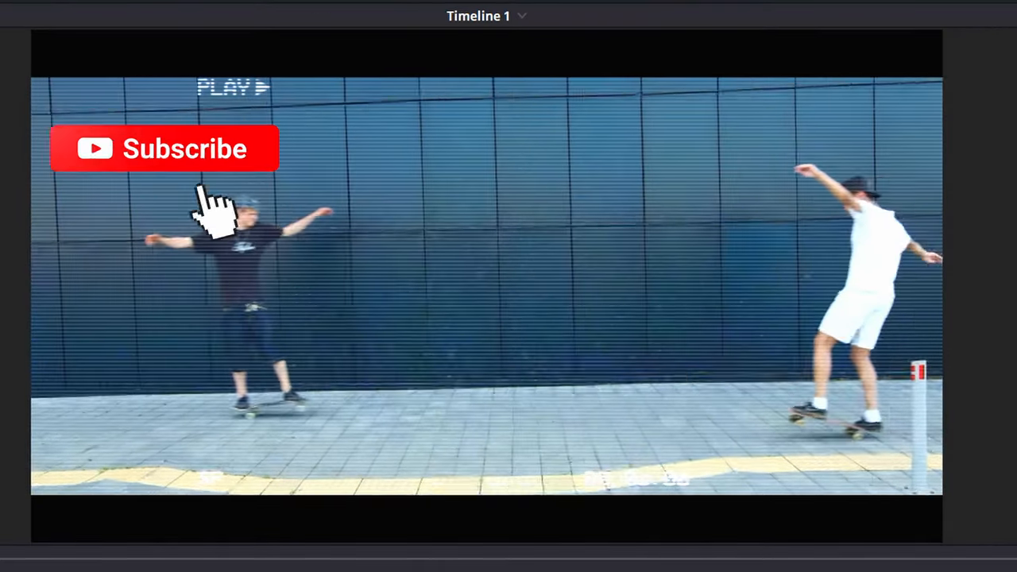